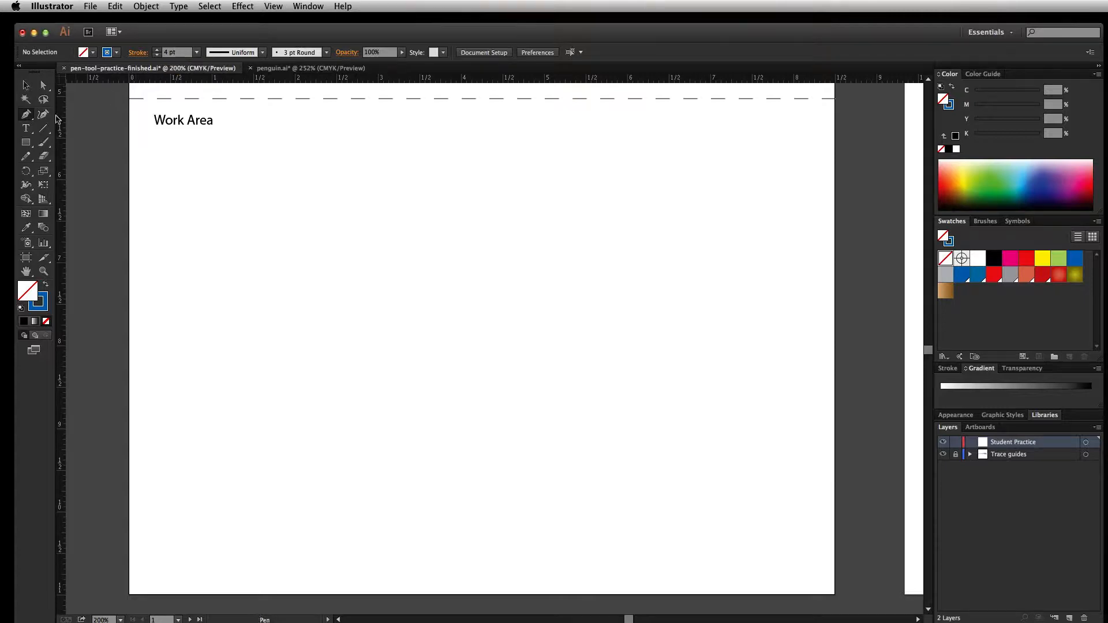
# Draw a closed straight-sided shape with the Pen tool, about 1.47 by 1.90 in, with a vertical left side and a zigzag right side
pyautogui.moveTo(26, 114)
pyautogui.mouseDown()
pyautogui.moveTo(80, 134)
pyautogui.moveTo(80, 158)
pyautogui.moveTo(66, 161)
pyautogui.moveTo(106, 161)
pyautogui.moveTo(29, 115)
pyautogui.mouseUp()
pyautogui.click(181, 267)
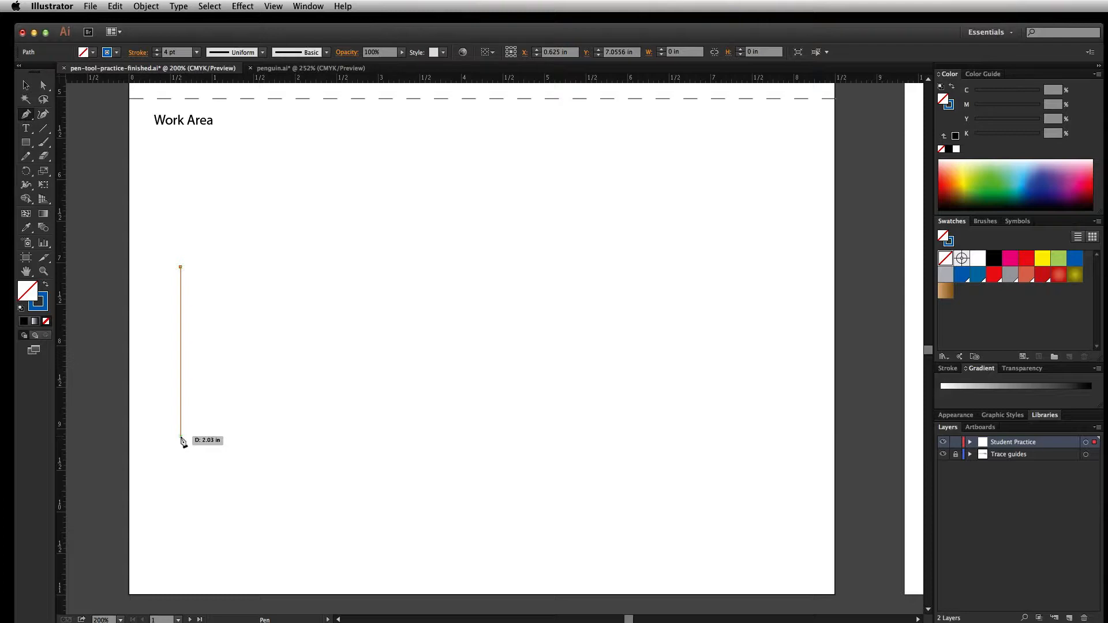
pyautogui.click(181, 417)
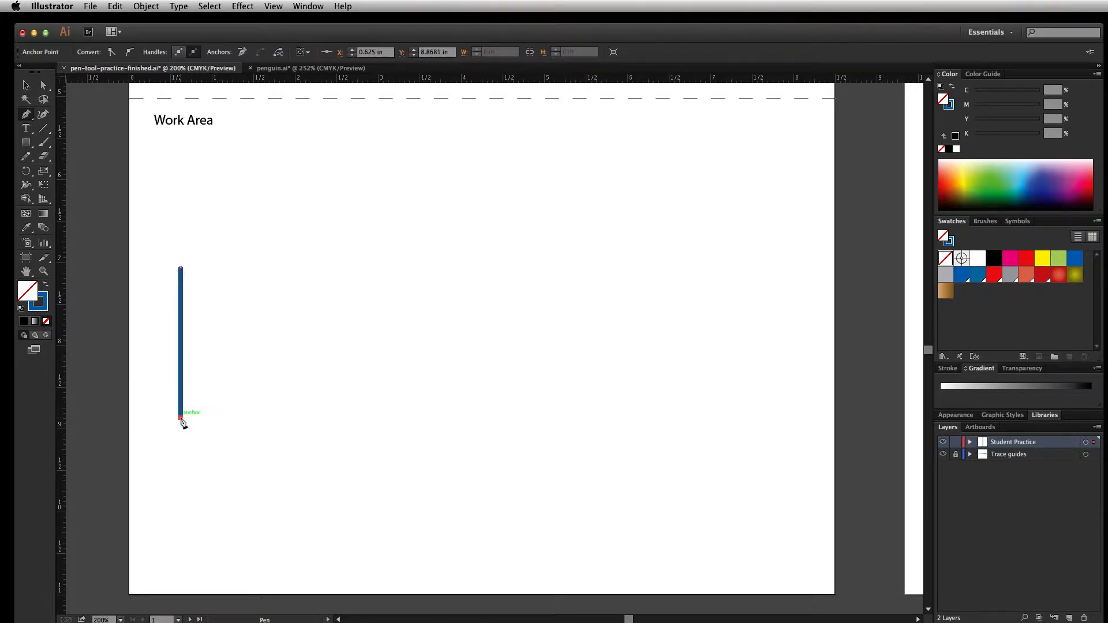
pyautogui.click(303, 366)
pyautogui.click(225, 343)
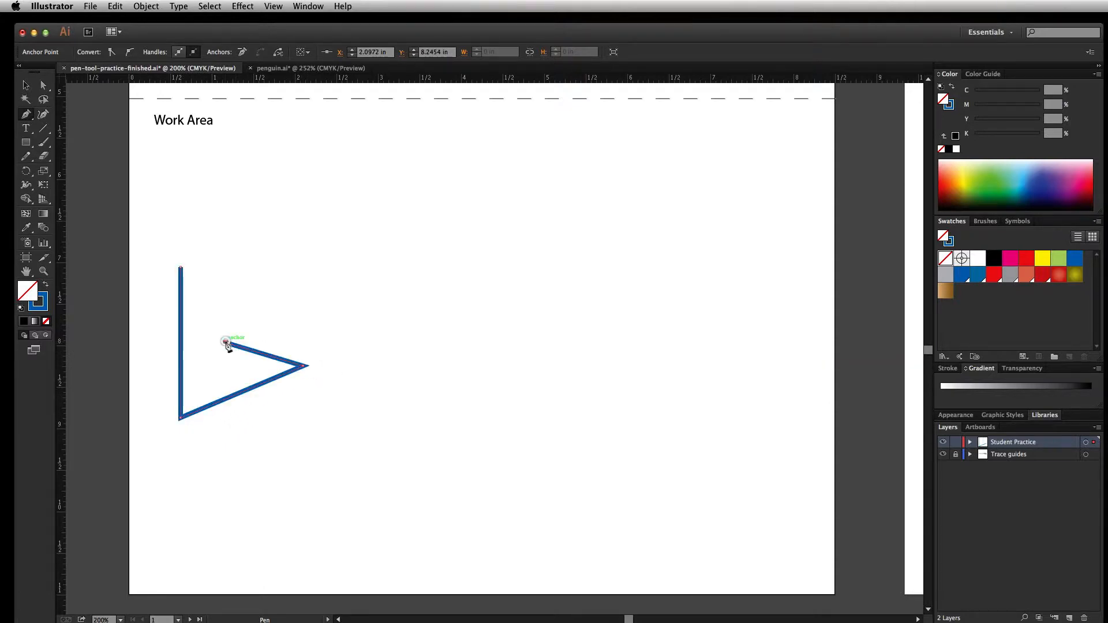
pyautogui.click(300, 311)
pyautogui.click(223, 303)
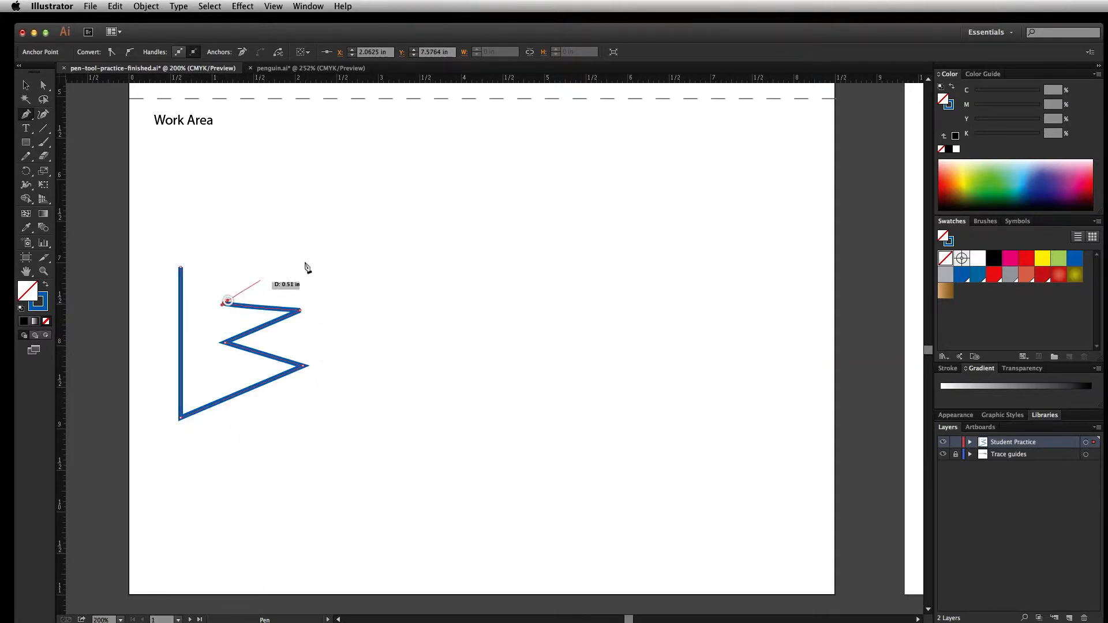
pyautogui.click(303, 261)
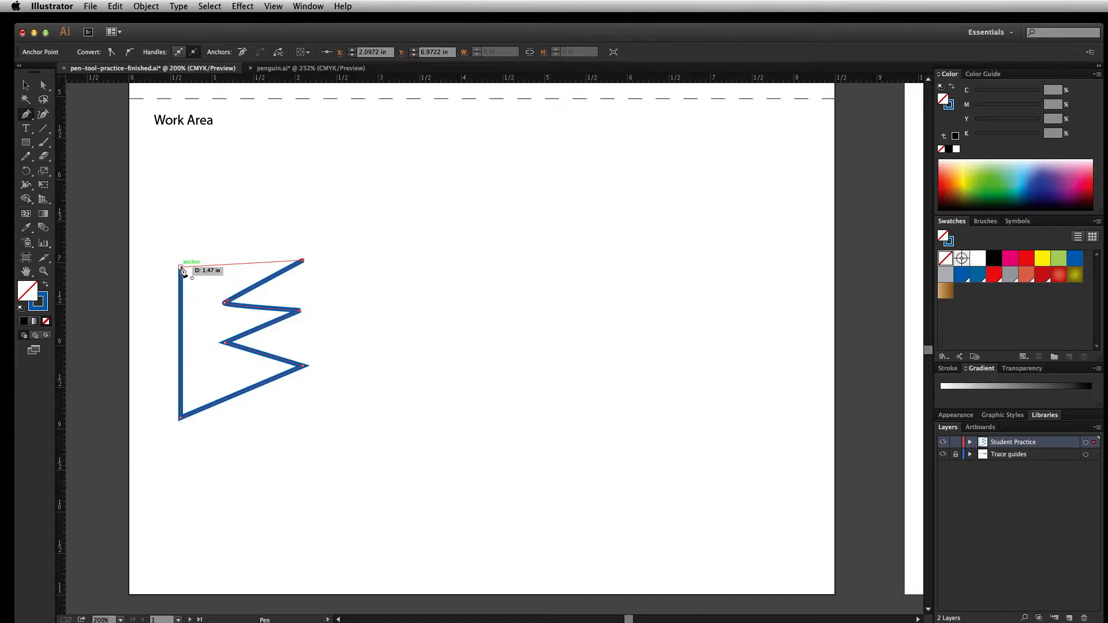
pyautogui.click(182, 269)
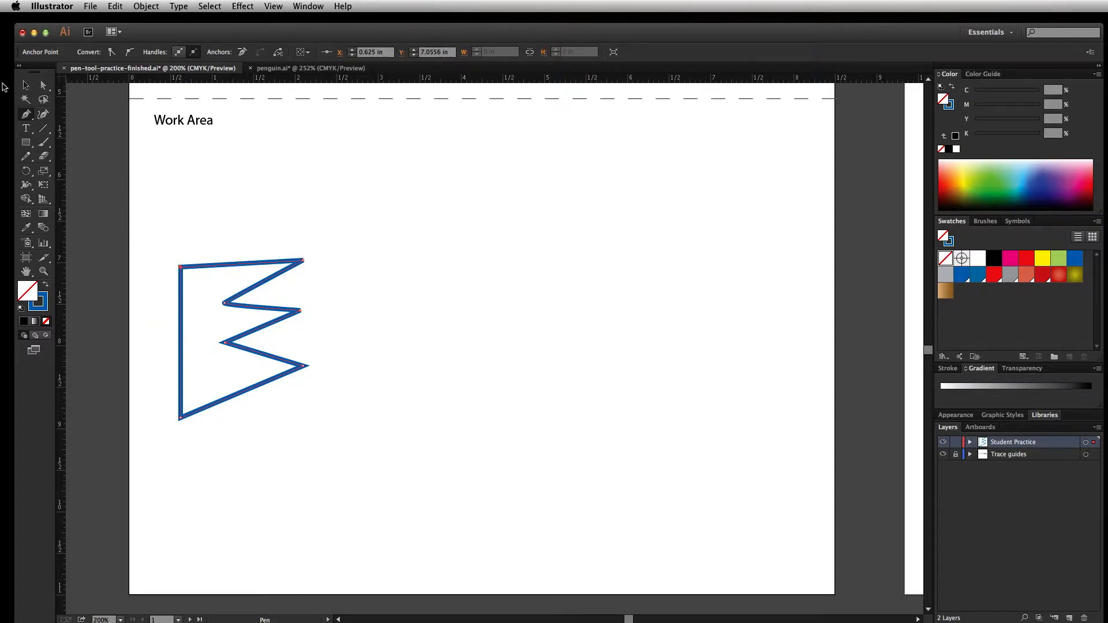
# Move the zigzag shape slightly up and to the left and fill it with magenta
pyautogui.click(25, 85)
pyautogui.moveTo(228, 267); pyautogui.dragTo(220, 247)
pyautogui.click(92, 56)
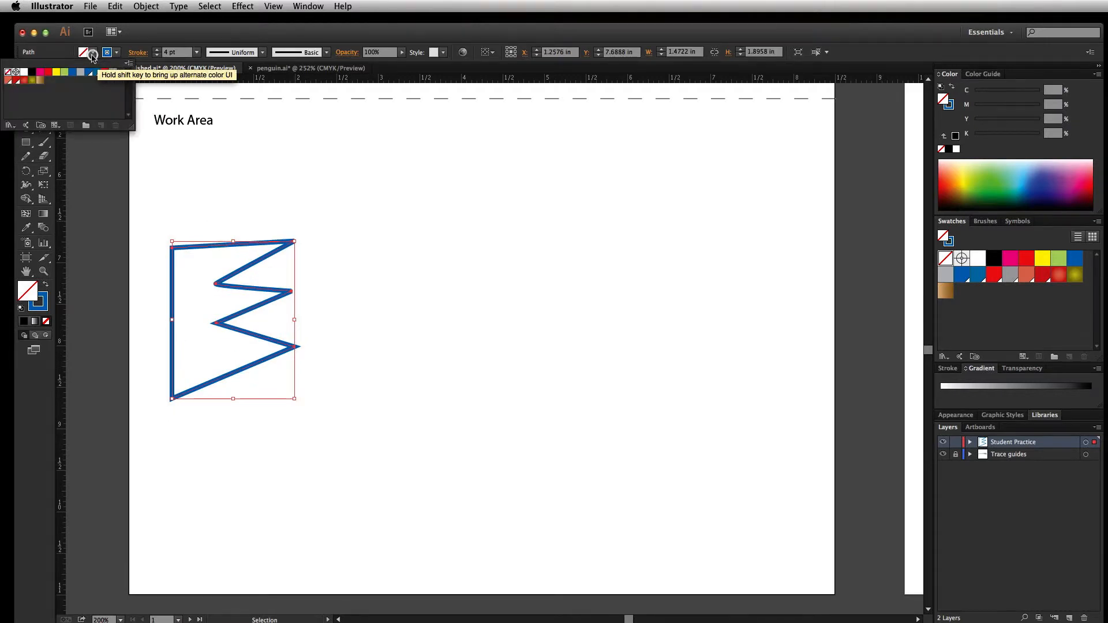
pyautogui.click(39, 72)
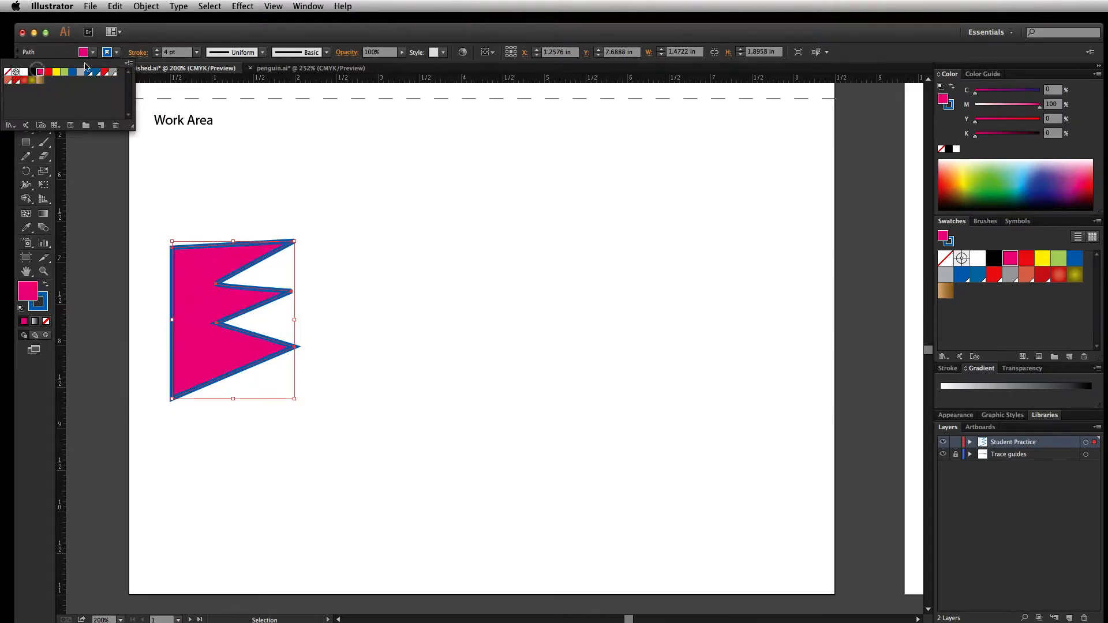
# Give the zigzag shape a black stroke with a weight of 5 pt and deselect it
pyautogui.click(117, 52)
pyautogui.click(117, 53)
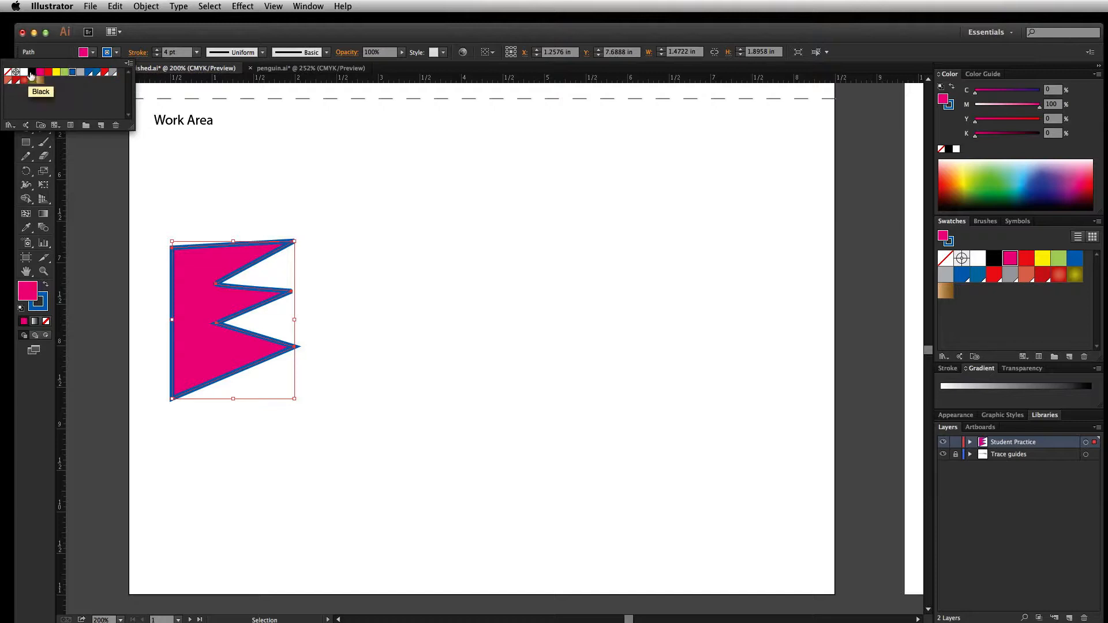
pyautogui.click(31, 74)
pyautogui.click(156, 49)
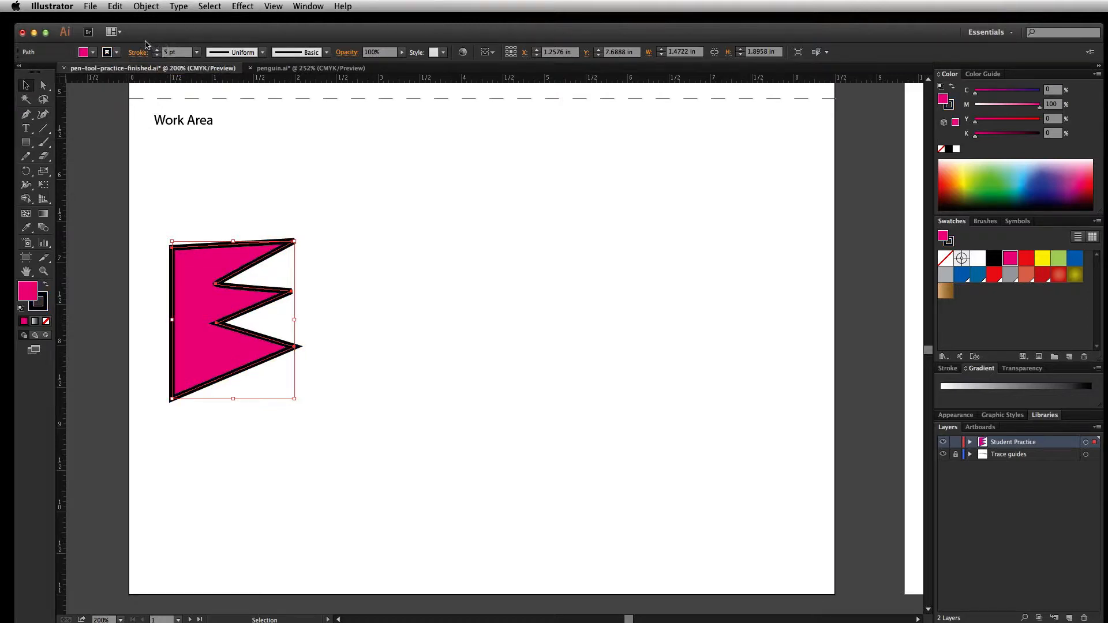
pyautogui.click(336, 269)
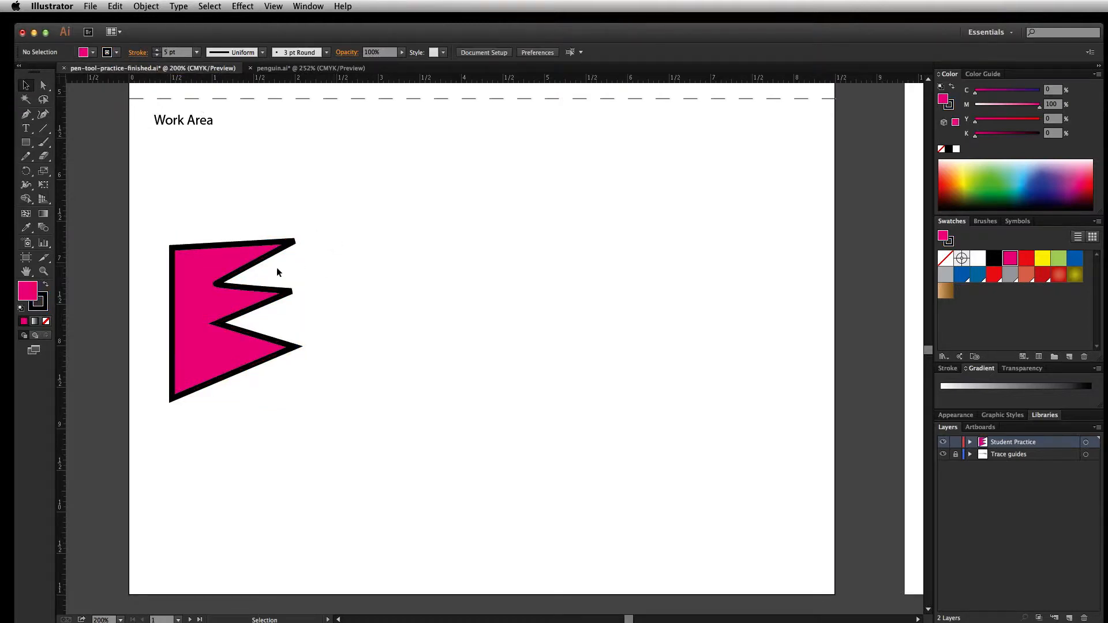
# Isolate the magenta zigzag shape, move it down and closer to the artboard's left edge, and exit isolation mode
pyautogui.doubleClick(261, 251)
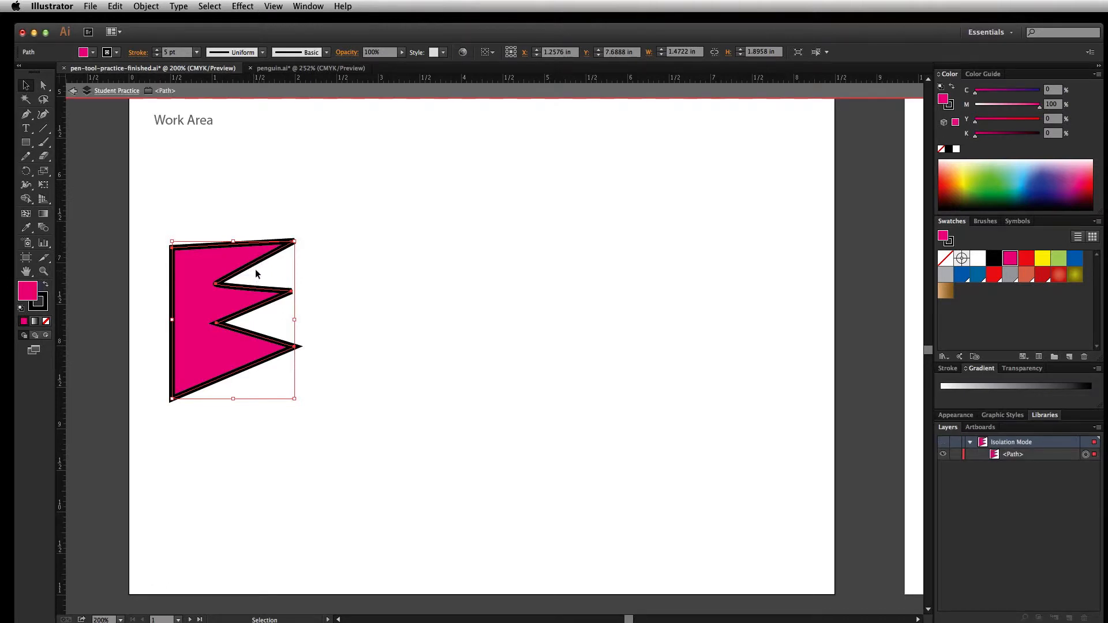
pyautogui.moveTo(224, 224); pyautogui.dragTo(226, 387)
pyautogui.click(359, 359)
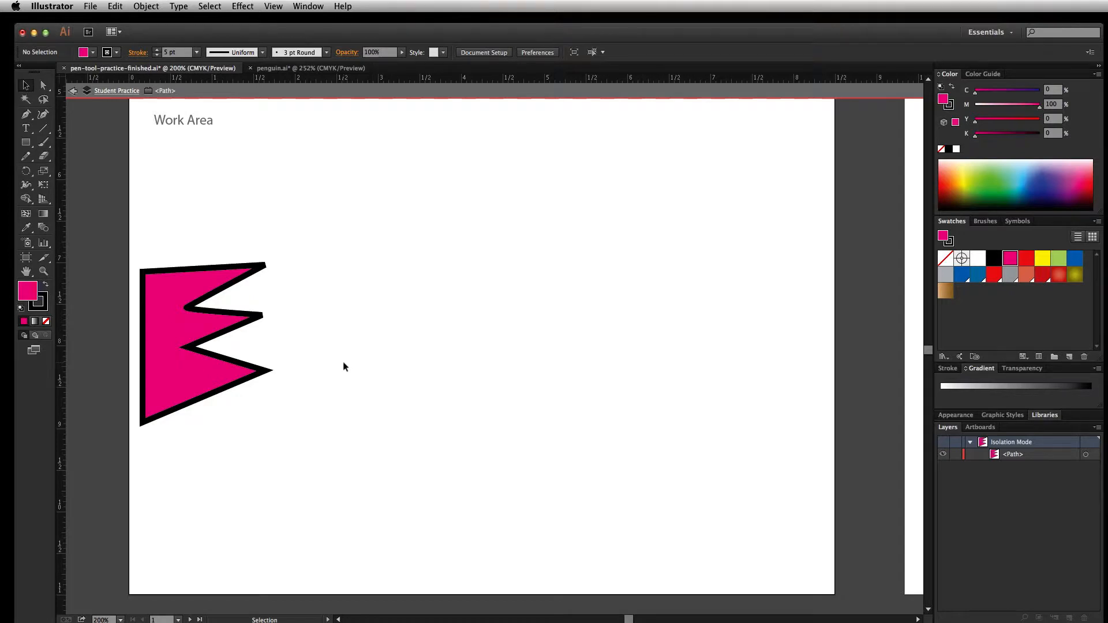
pyautogui.click(73, 90)
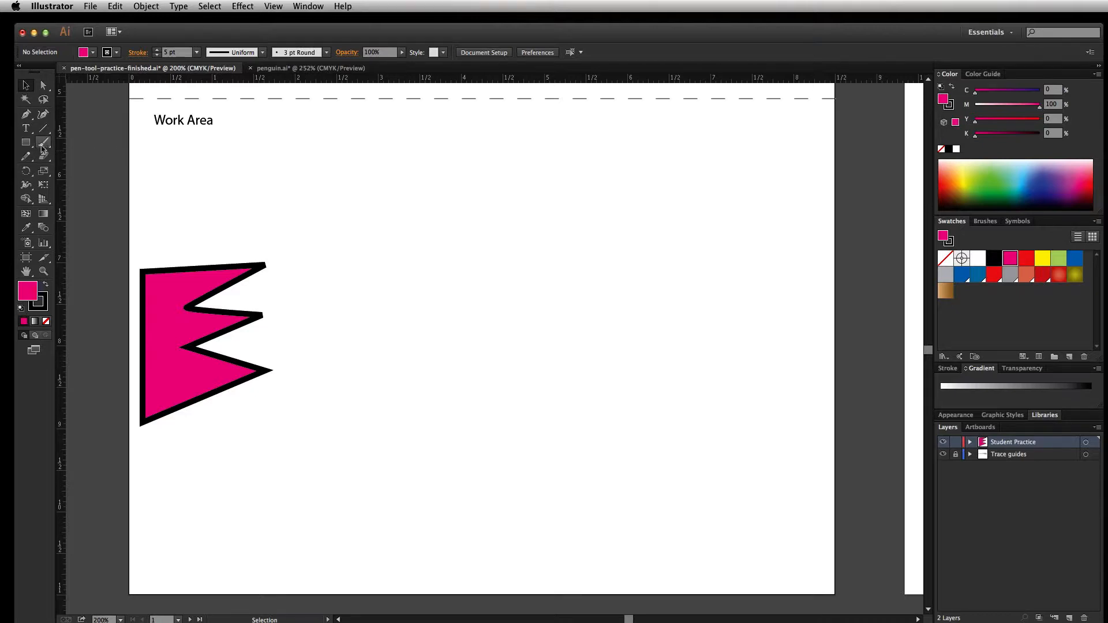
# Set up the Pen tool for the next path with no fill and a blue 4 pt stroke
pyautogui.click(26, 115)
pyautogui.click(92, 52)
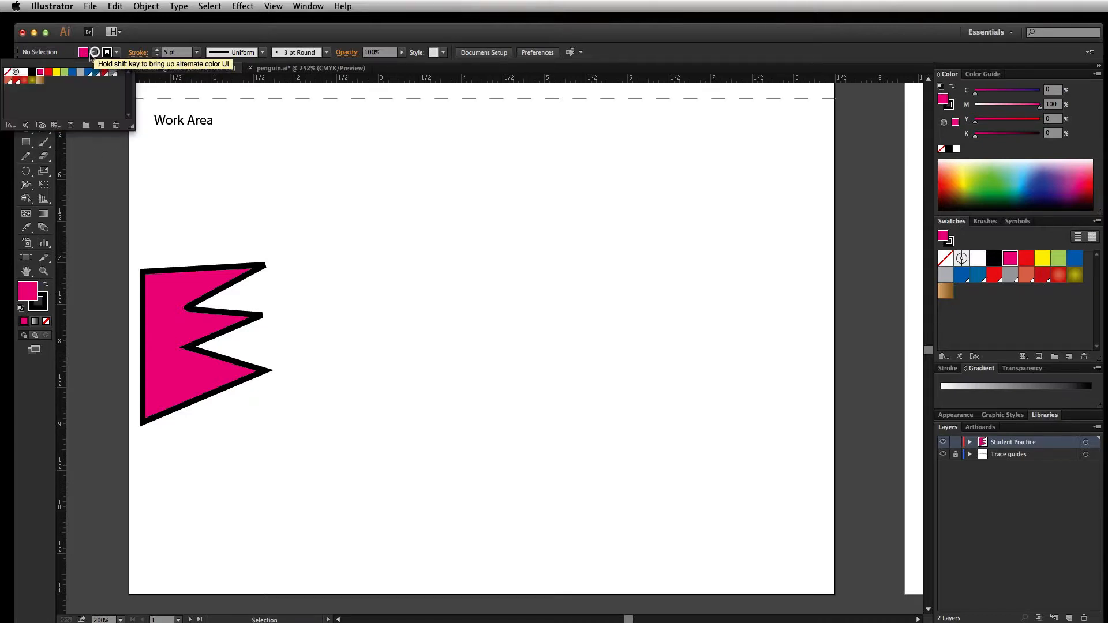
pyautogui.click(8, 72)
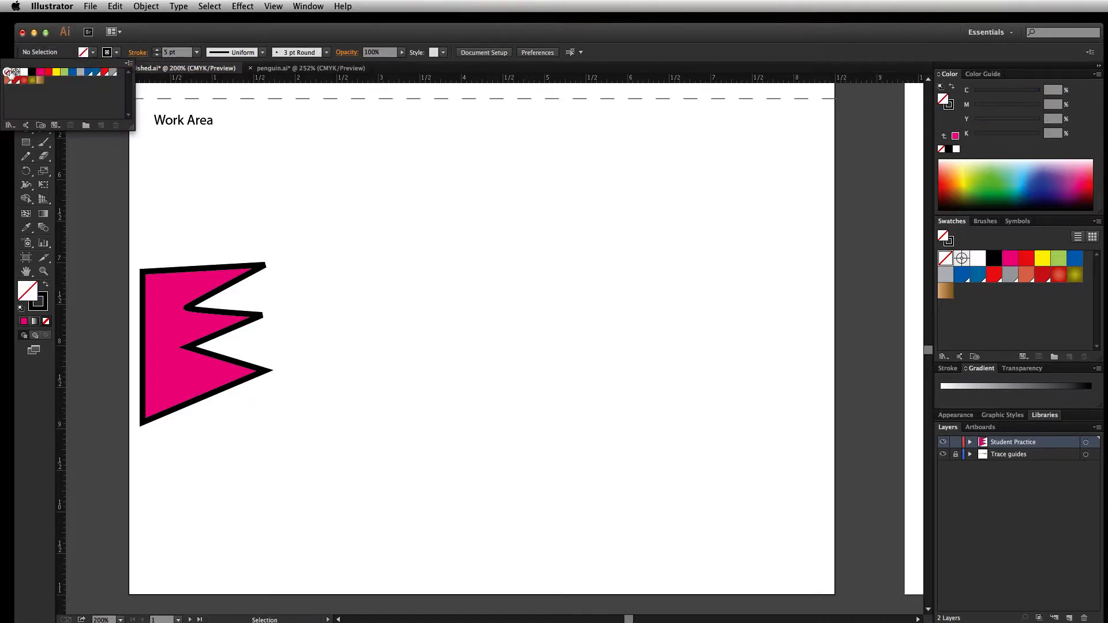
pyautogui.click(116, 53)
pyautogui.click(74, 74)
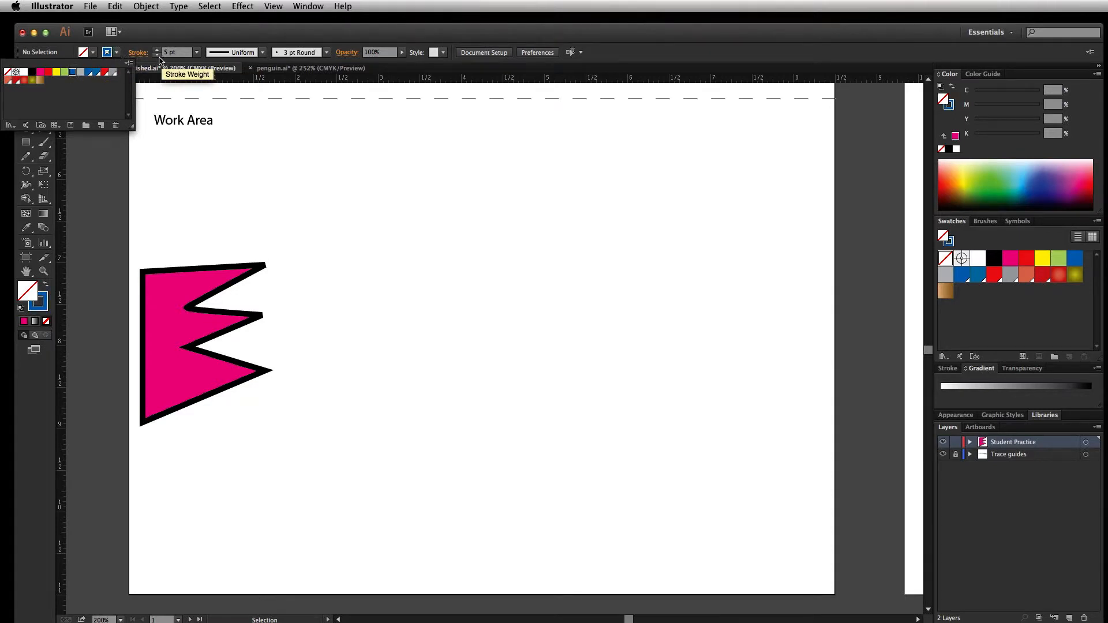
pyautogui.click(157, 56)
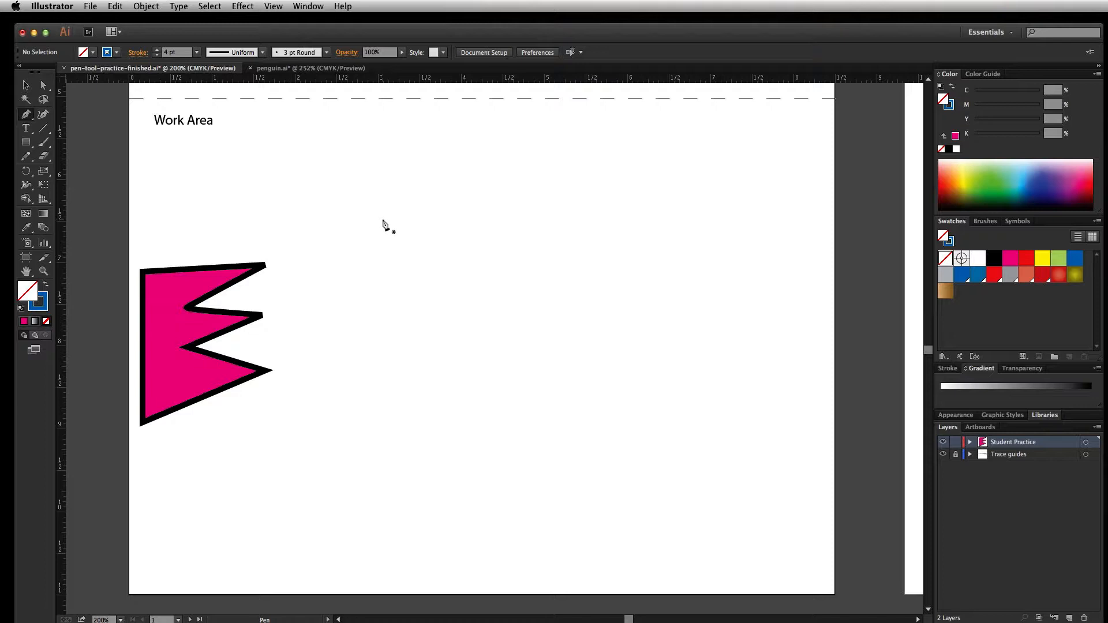
# Draw a closed winding shape of smooth curves beside the zigzag shape with the Pen tool, about 3.09 by 2.76 in
pyautogui.moveTo(382, 218); pyautogui.dragTo(382, 272)
pyautogui.moveTo(383, 273); pyautogui.dragTo(383, 274)
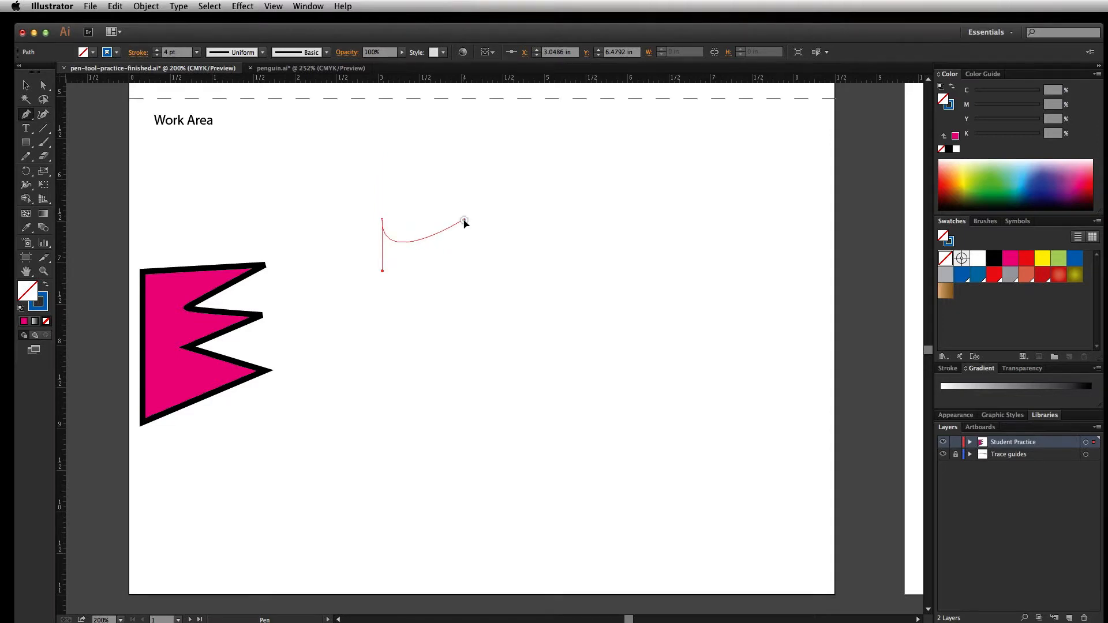
pyautogui.moveTo(464, 220); pyautogui.dragTo(465, 169)
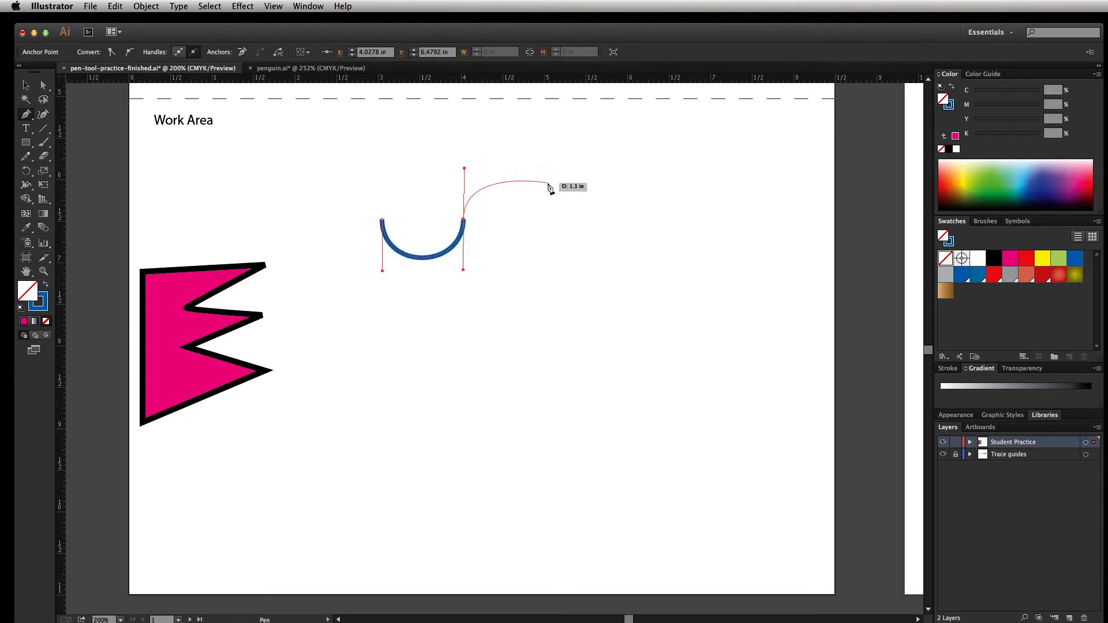
pyautogui.moveTo(547, 182); pyautogui.dragTo(593, 227)
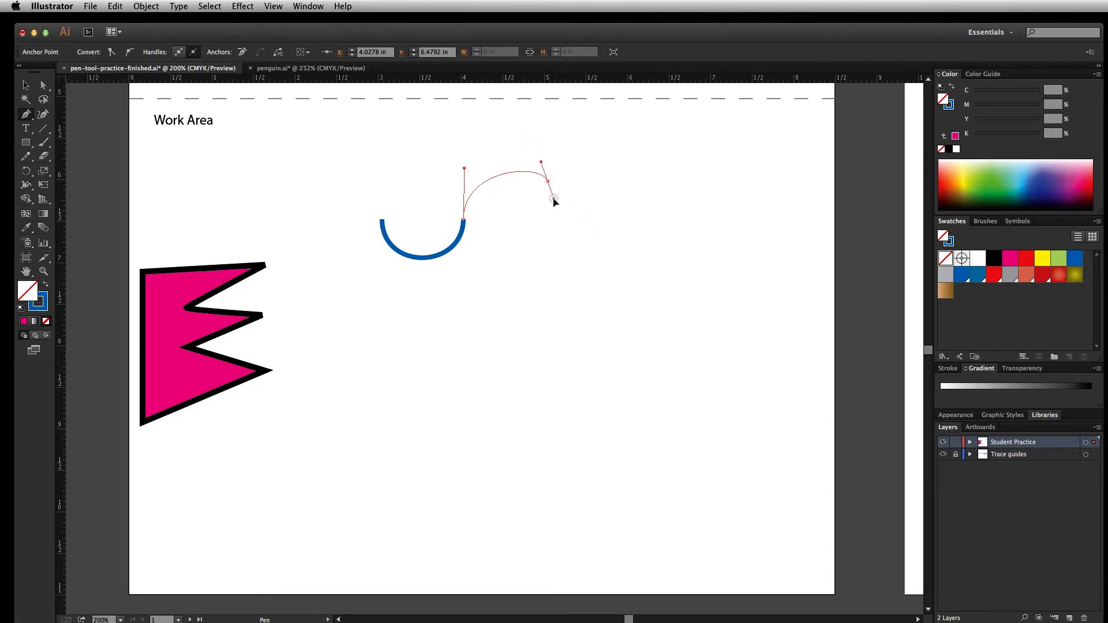
pyautogui.moveTo(581, 249); pyautogui.dragTo(586, 212)
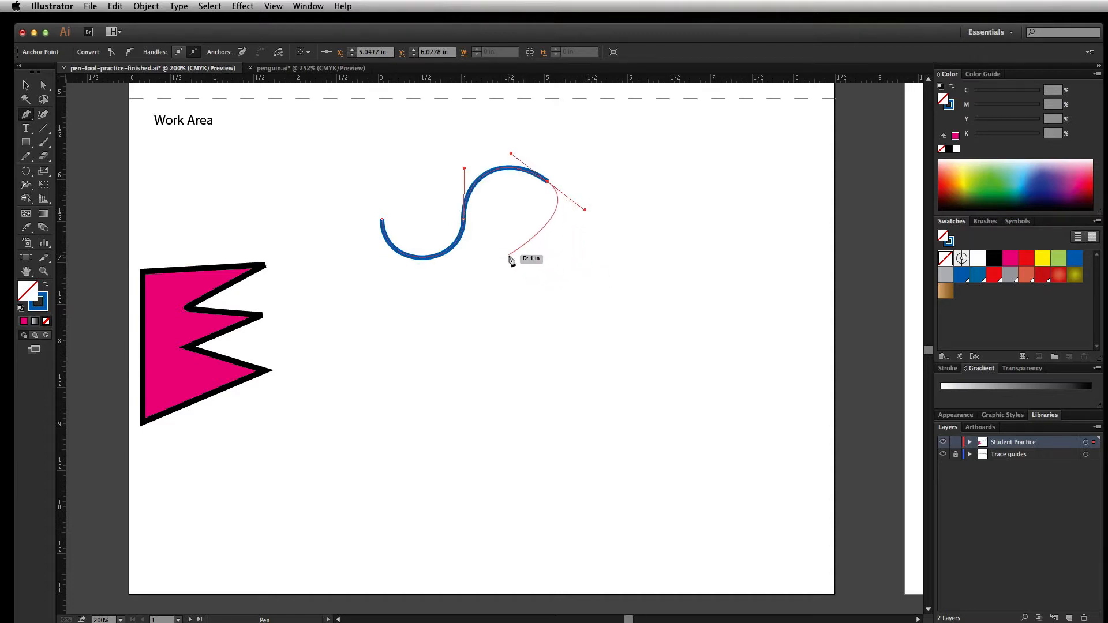
pyautogui.moveTo(508, 253); pyautogui.dragTo(471, 238)
pyautogui.moveTo(472, 306); pyautogui.dragTo(501, 318)
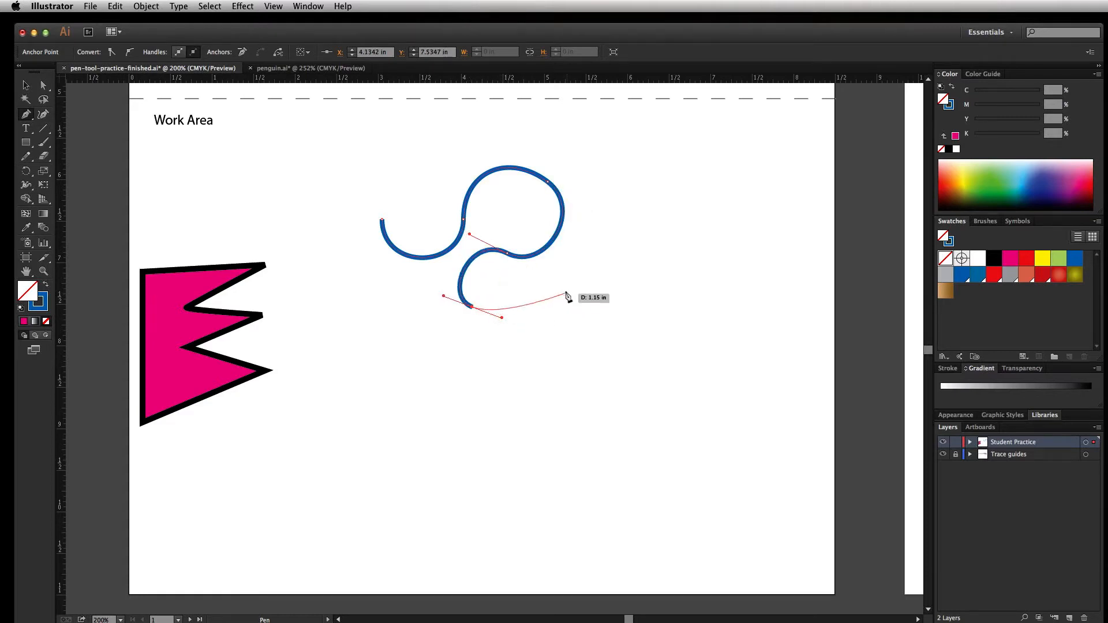
pyautogui.moveTo(548, 288); pyautogui.dragTo(561, 247)
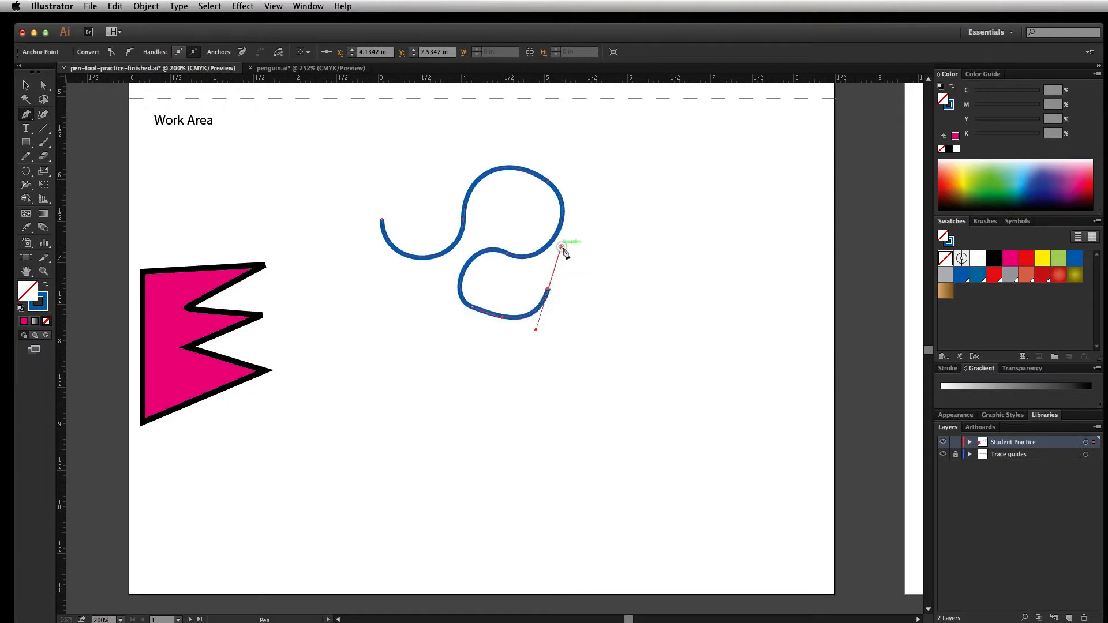
pyautogui.moveTo(621, 298); pyautogui.dragTo(604, 340)
pyautogui.moveTo(499, 388); pyautogui.dragTo(443, 350)
pyautogui.moveTo(426, 309); pyautogui.dragTo(374, 292)
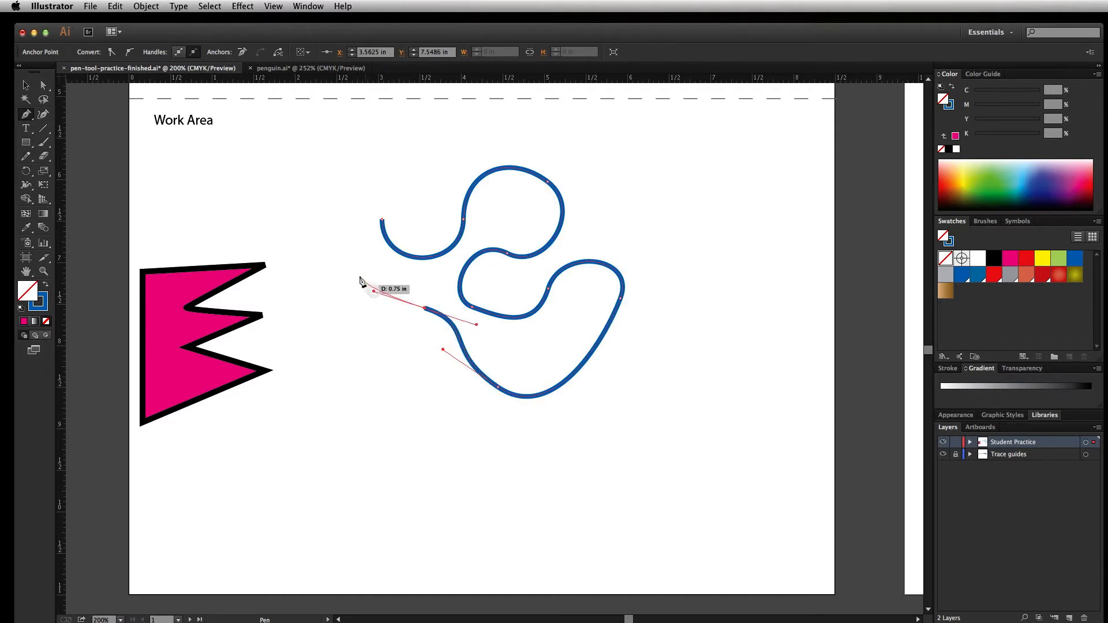
pyautogui.moveTo(382, 222); pyautogui.dragTo(419, 193)
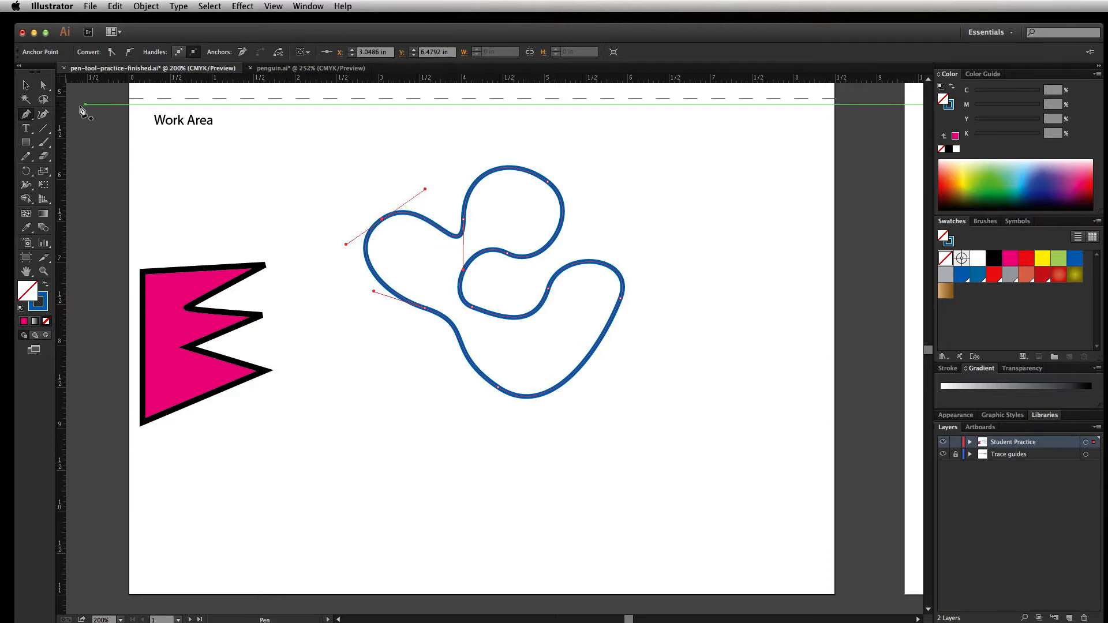
# Reposition the blue curved shape slightly lower and further right in the work area and deselect it
pyautogui.click(26, 87)
pyautogui.click(308, 170)
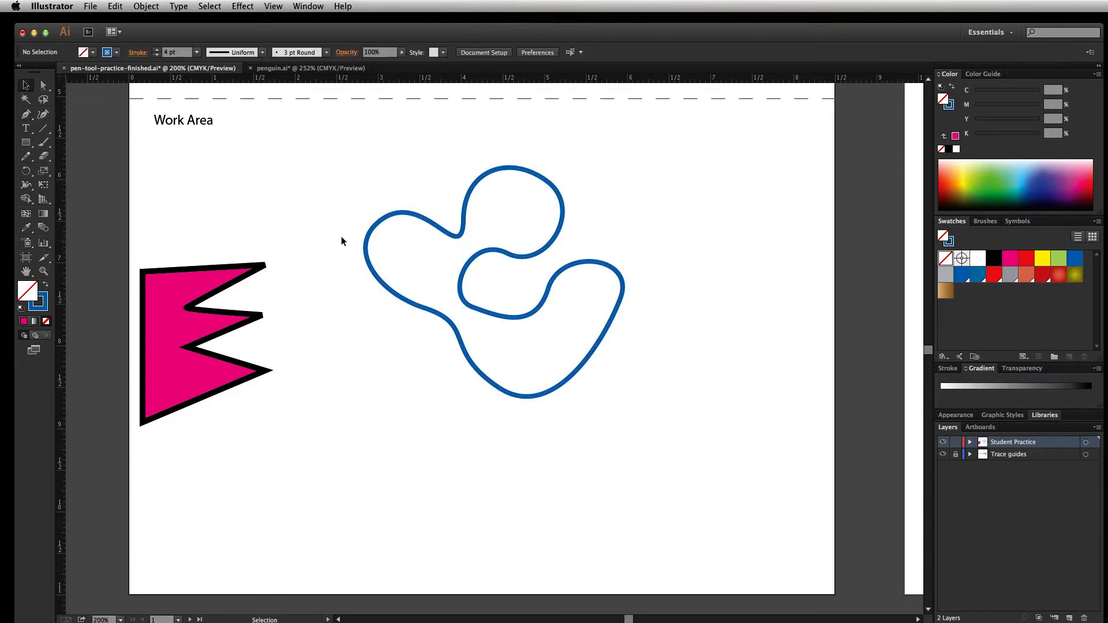
pyautogui.click(462, 232)
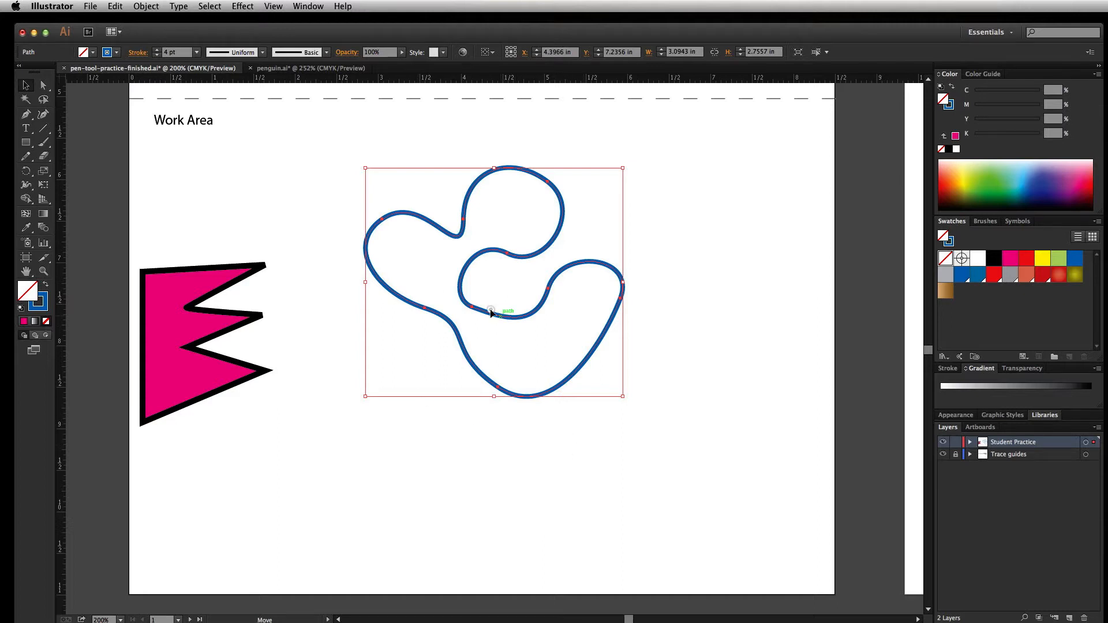
pyautogui.moveTo(491, 311)
pyautogui.mouseDown()
pyautogui.moveTo(483, 302)
pyautogui.moveTo(468, 311)
pyautogui.mouseUp()
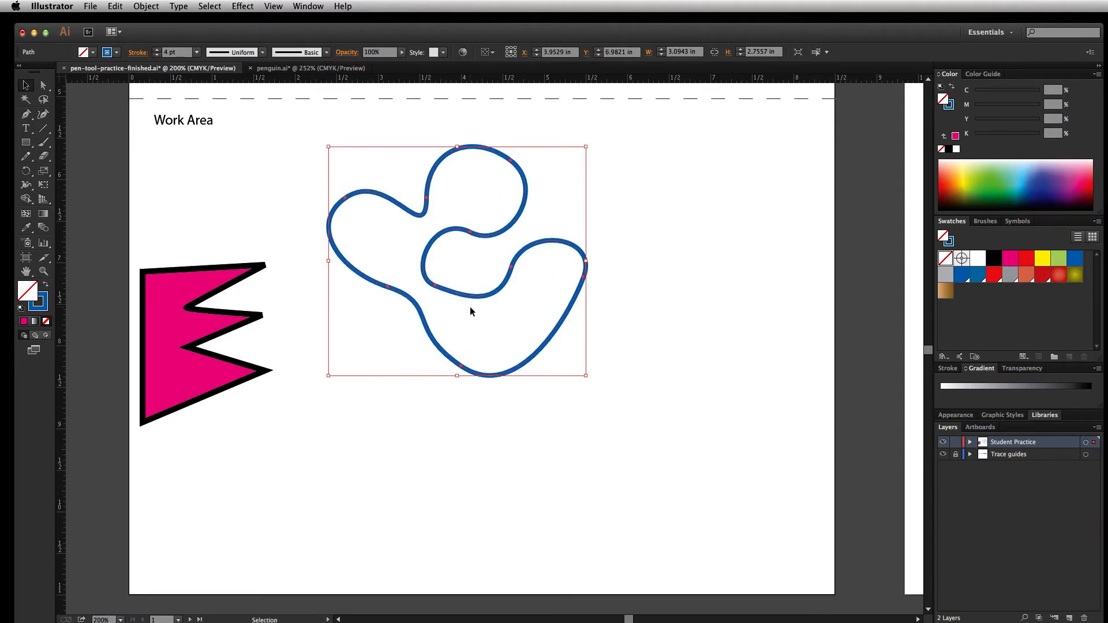
pyautogui.moveTo(471, 298); pyautogui.dragTo(539, 363)
pyautogui.click(502, 490)
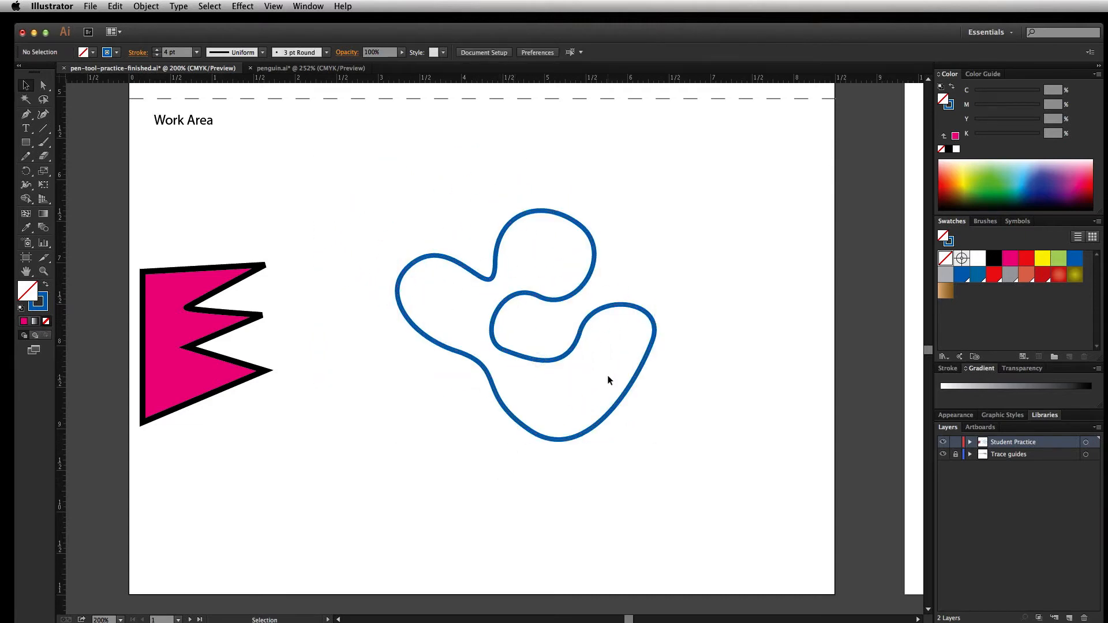
# Delete the anchor point at the notch between the blue shape's two upper lobes and add one on its lower-right edge
pyautogui.click(625, 393)
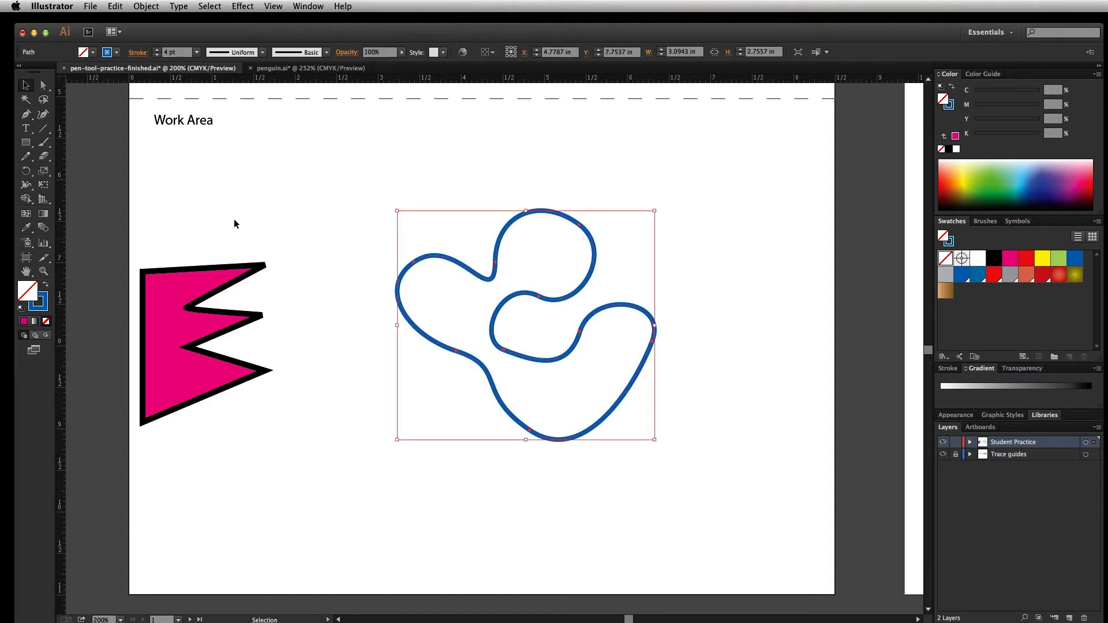
pyautogui.moveTo(26, 113); pyautogui.dragTo(57, 142)
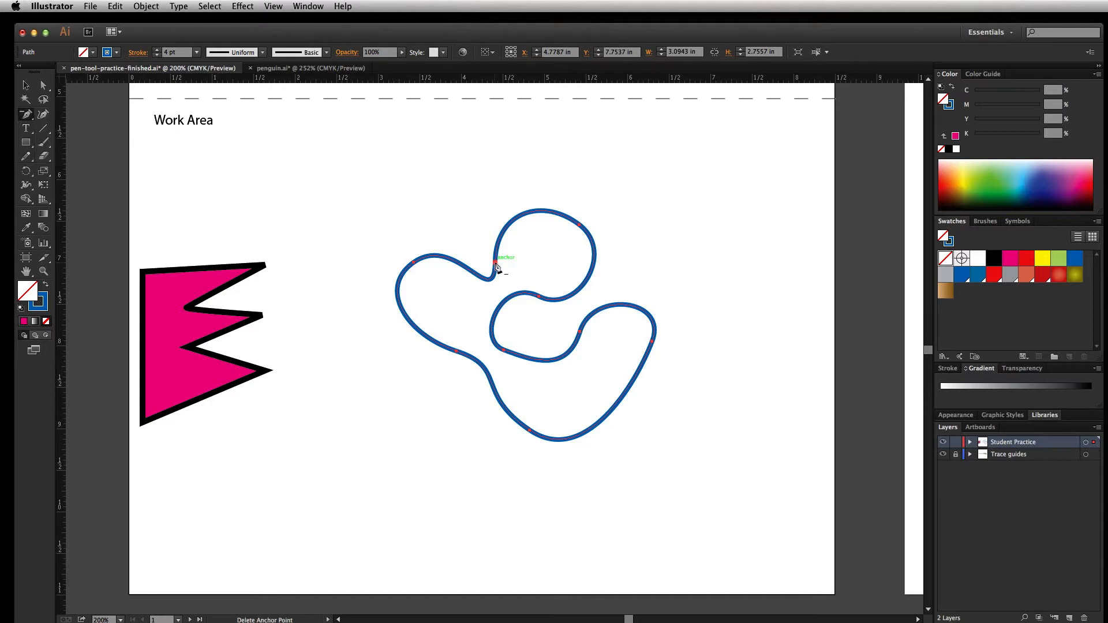
pyautogui.click(495, 264)
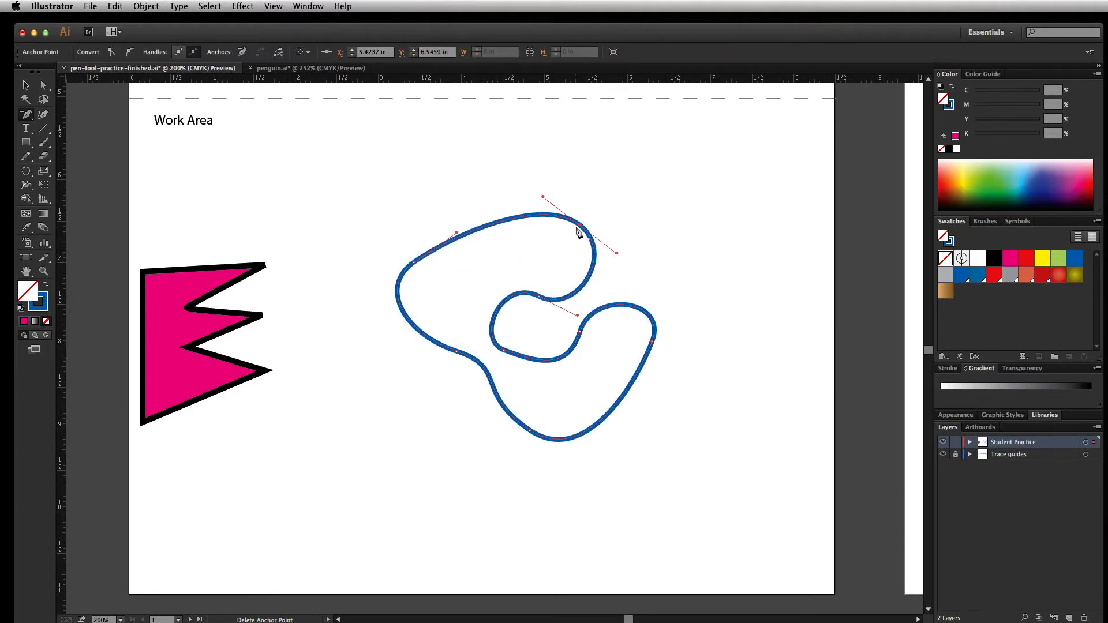
pyautogui.moveTo(32, 119); pyautogui.dragTo(69, 128)
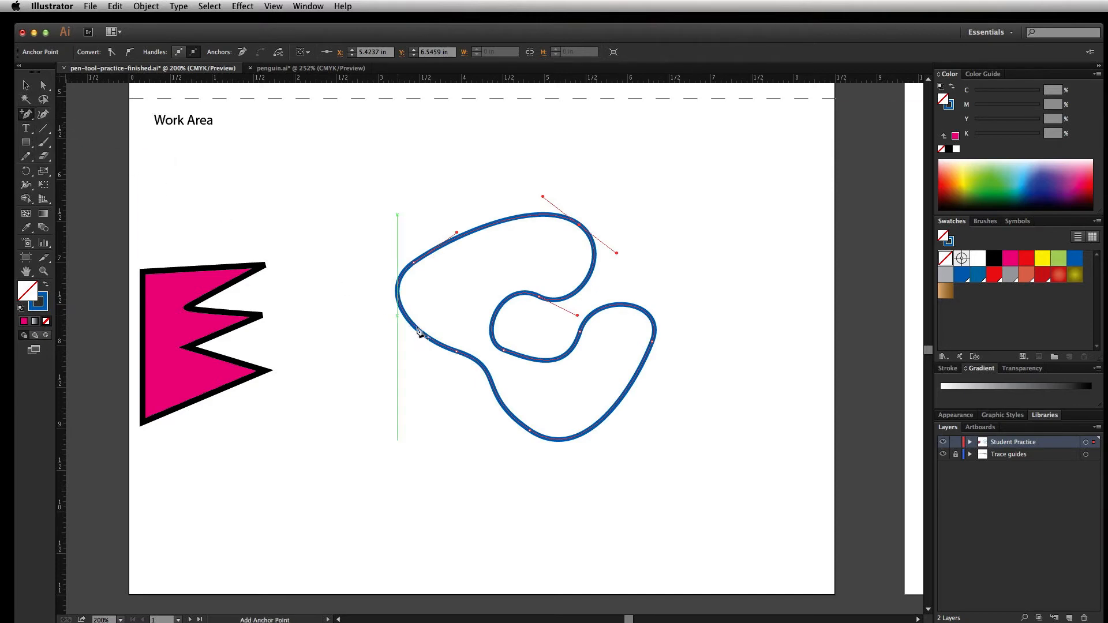
pyautogui.click(620, 399)
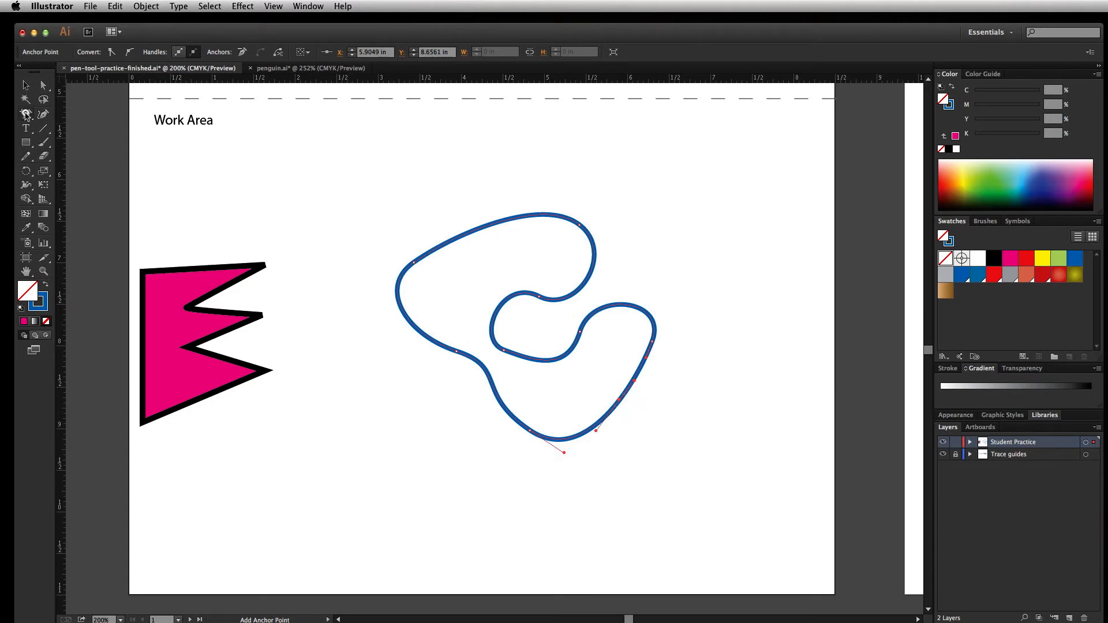
# Convert the smooth anchor point at the upper right of the blue shape to a sharp corner with the Anchor Point tool
pyautogui.moveTo(26, 116); pyautogui.dragTo(66, 162)
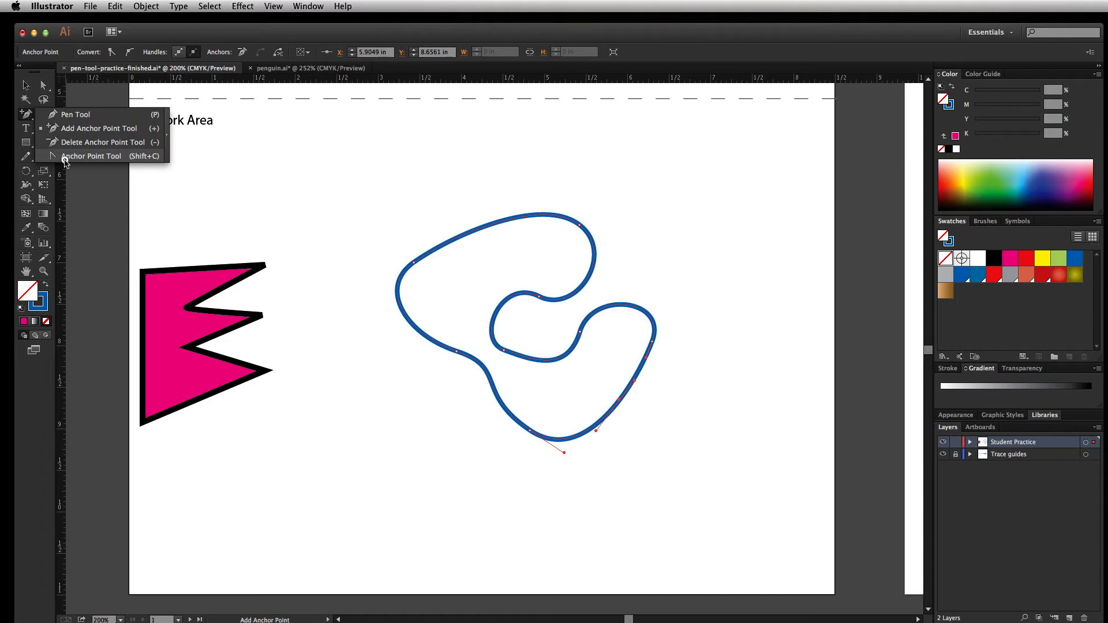
pyautogui.moveTo(66, 162); pyautogui.dragTo(65, 161)
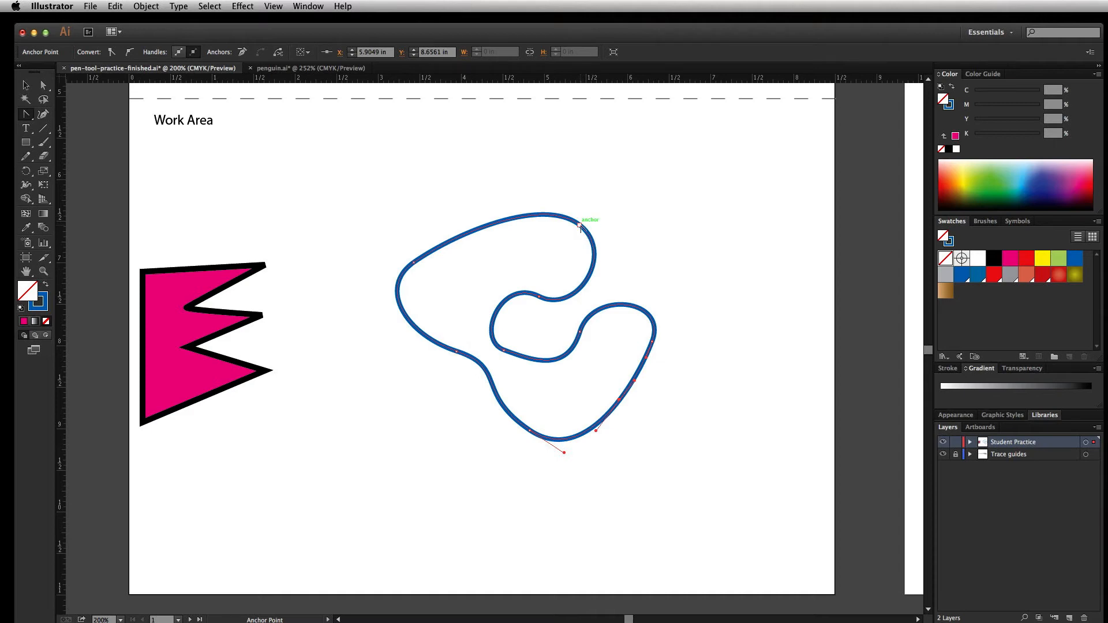
pyautogui.click(579, 224)
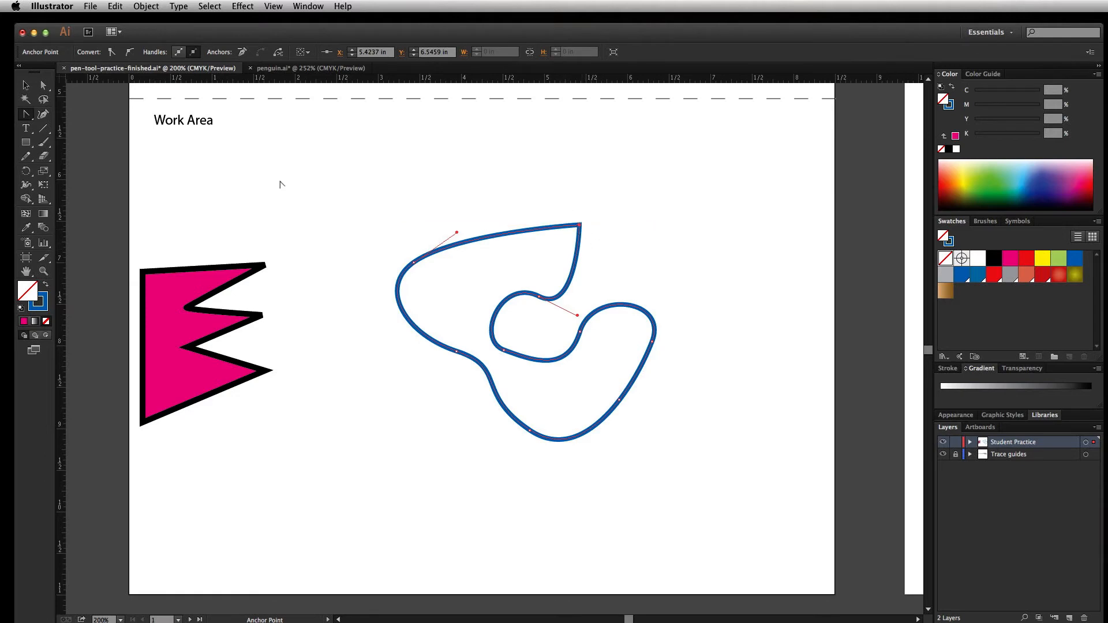
# Move the blue lower lobe's lower-right, upper-right and bottom-left anchors outward to about (6.33, 9.00), (6.63, 7.70) and (4.85, 9.32) in, angling the first two's handles
pyautogui.click(42, 86)
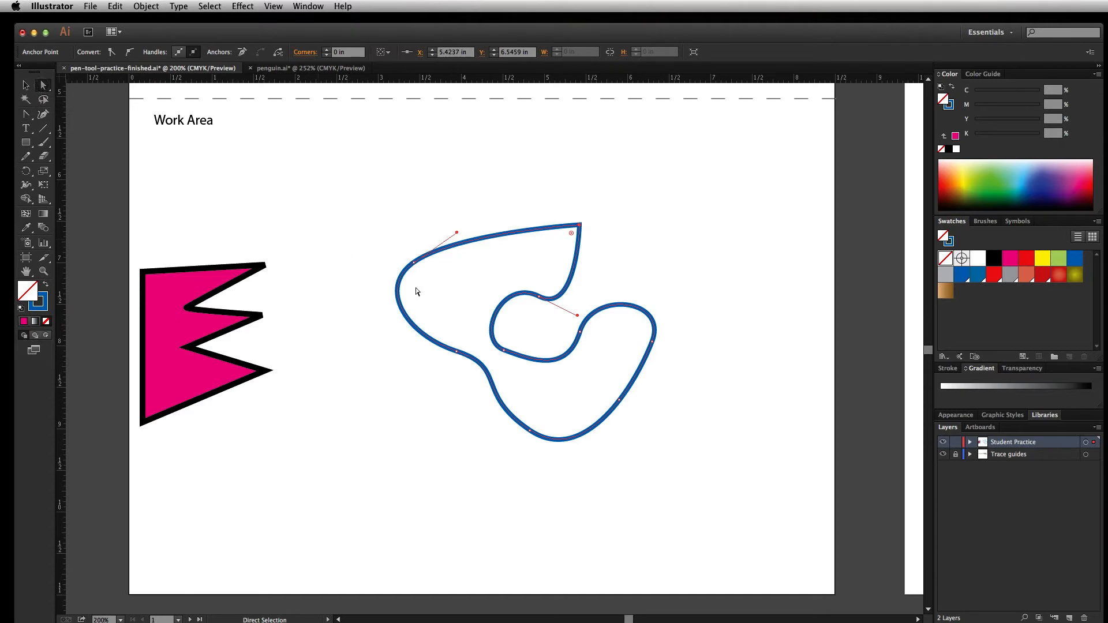
pyautogui.click(619, 399)
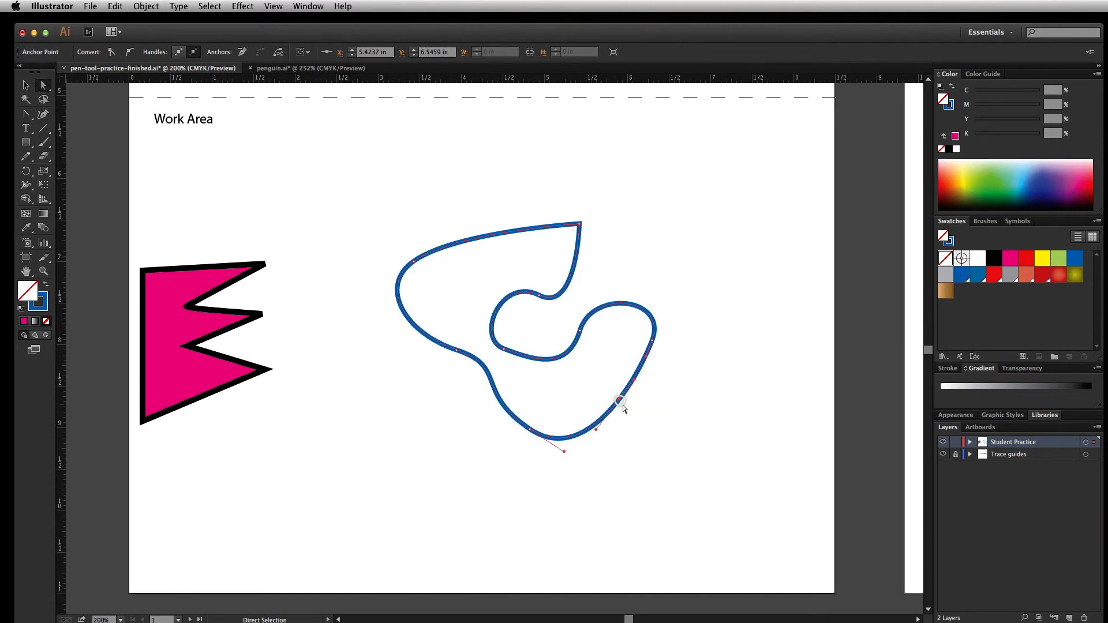
pyautogui.moveTo(620, 399); pyautogui.dragTo(697, 387)
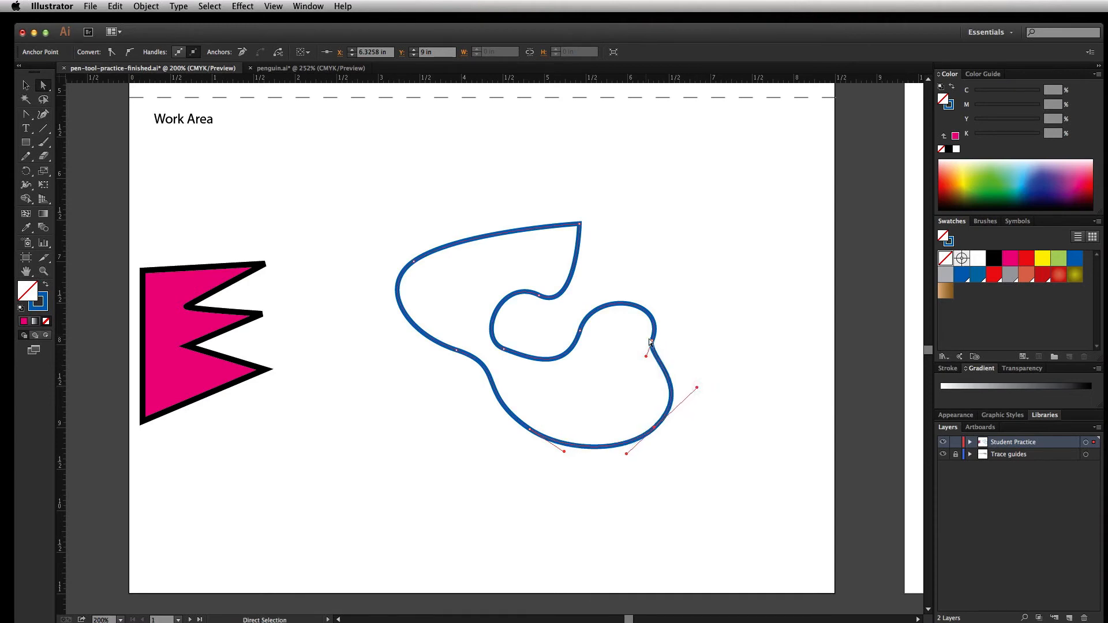
pyautogui.click(652, 340)
pyautogui.moveTo(652, 340); pyautogui.dragTo(698, 338)
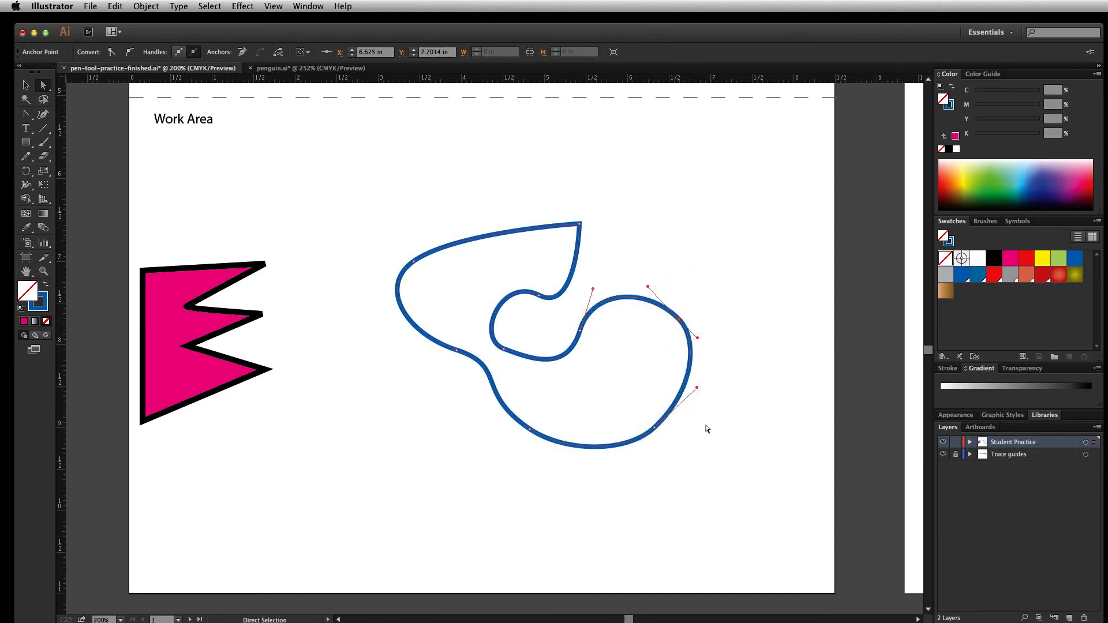
pyautogui.click(530, 429)
pyautogui.moveTo(531, 432); pyautogui.dragTo(532, 456)
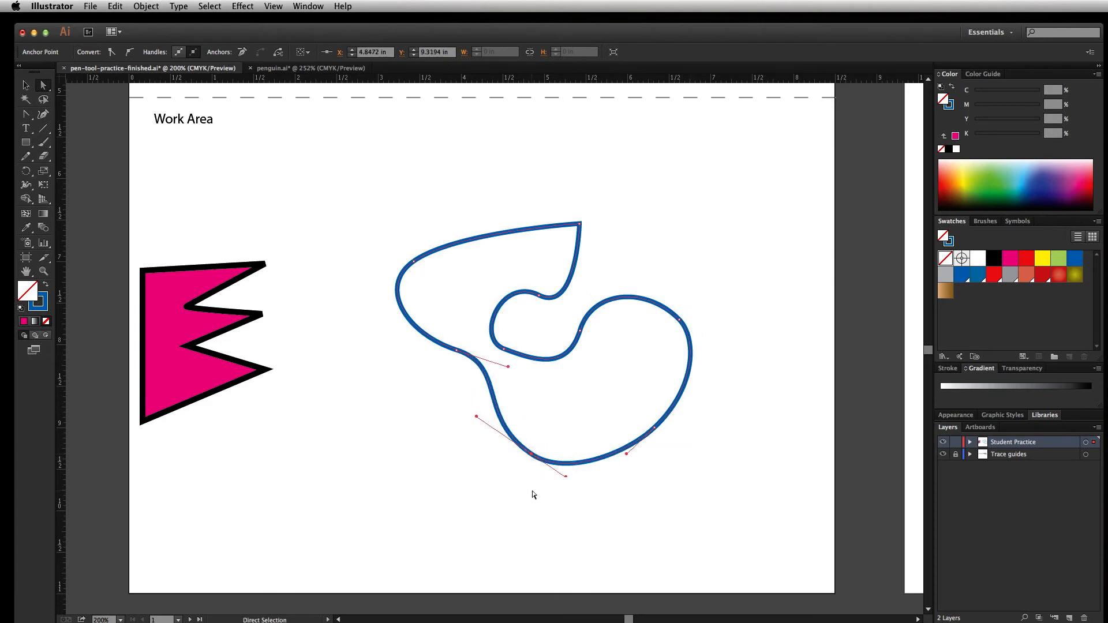